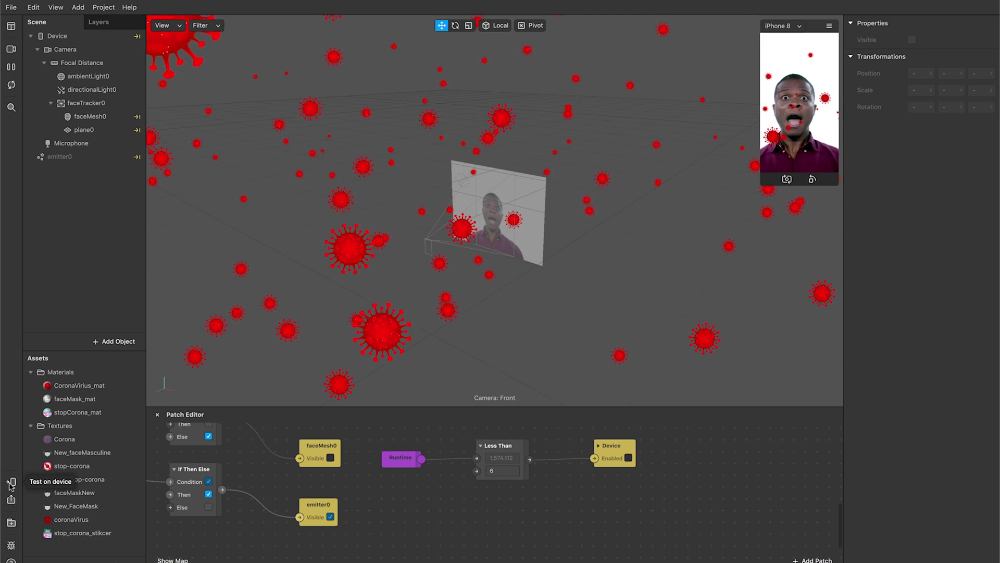
In Test on Device, expand Send to App and re-expand the connected-device instructions to list phone BBB100-7
click(11, 483)
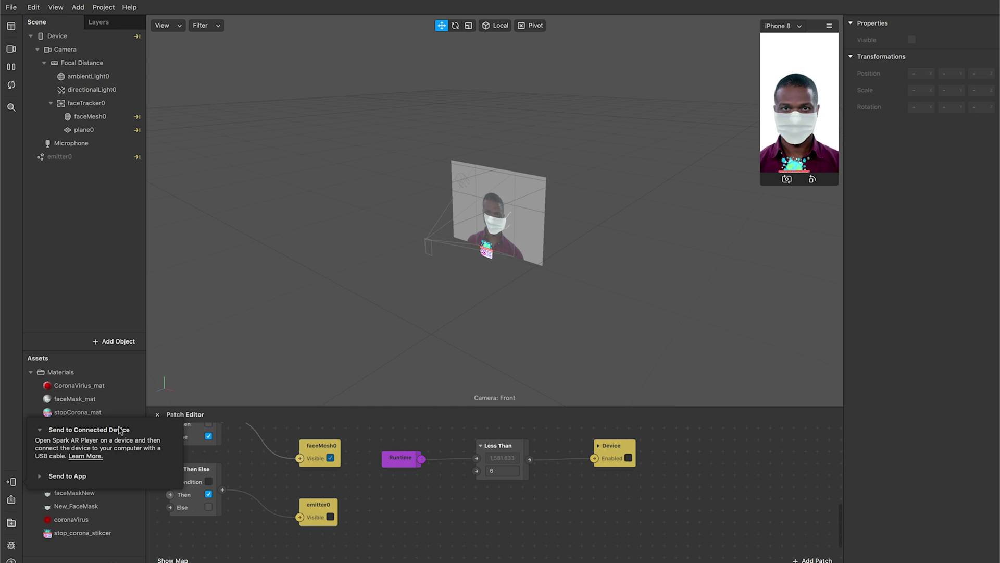
click(46, 477)
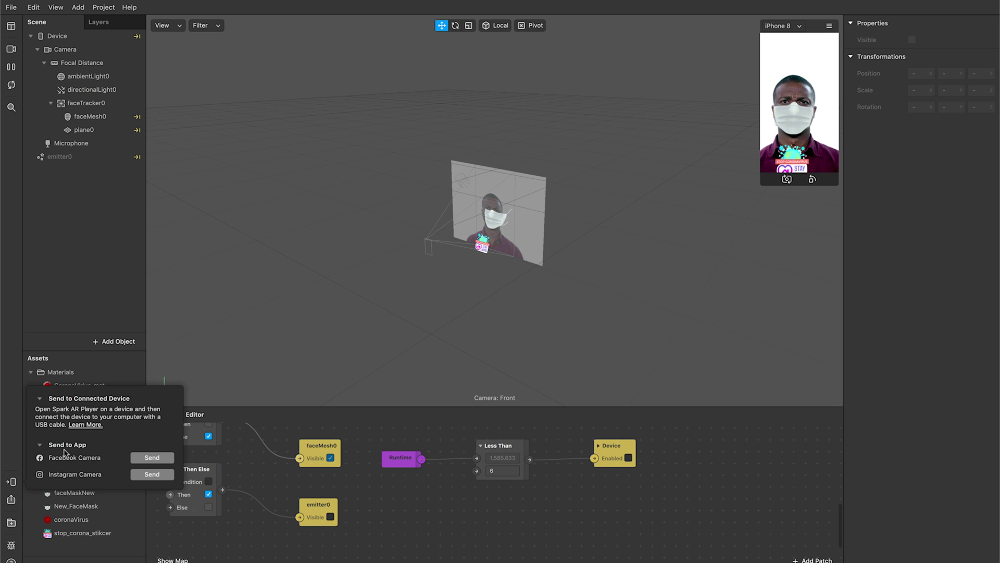
click(41, 399)
click(63, 419)
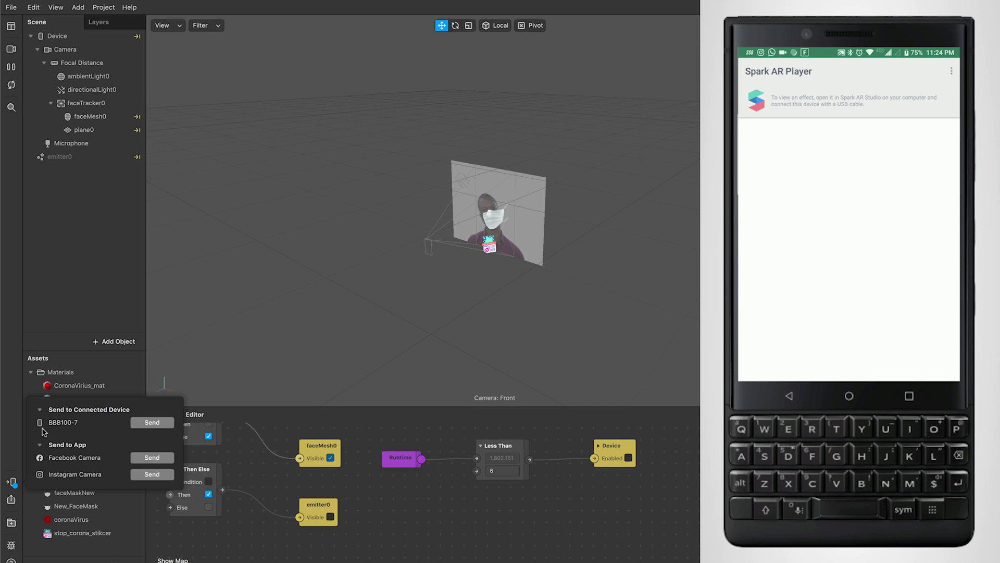
Send the CoronaMask effect to phone BBB100-7, then close and reopen Test on Device
click(158, 426)
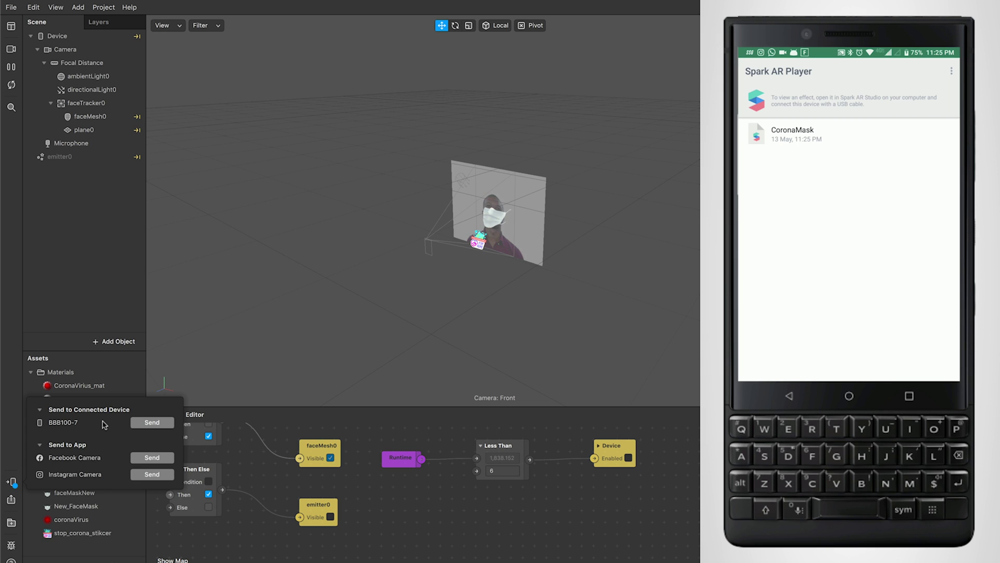
click(442, 311)
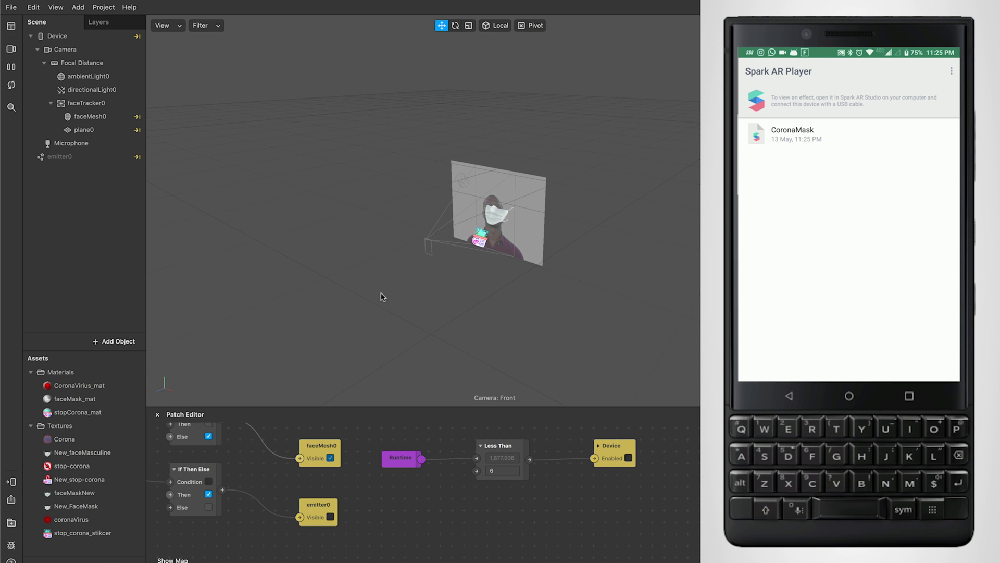
click(11, 481)
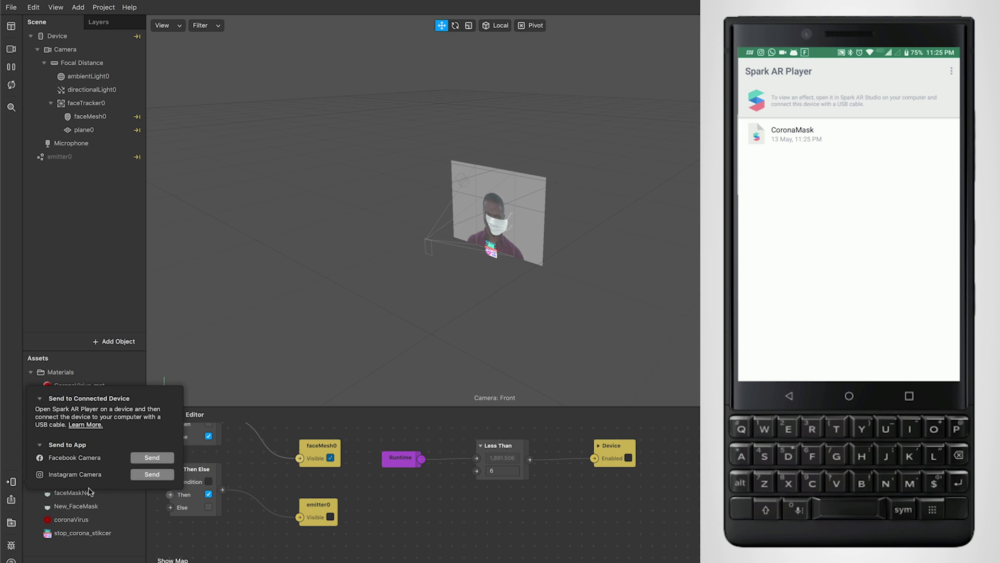
Send the effect to Instagram Camera to get a phone test link, then close the popup
click(152, 474)
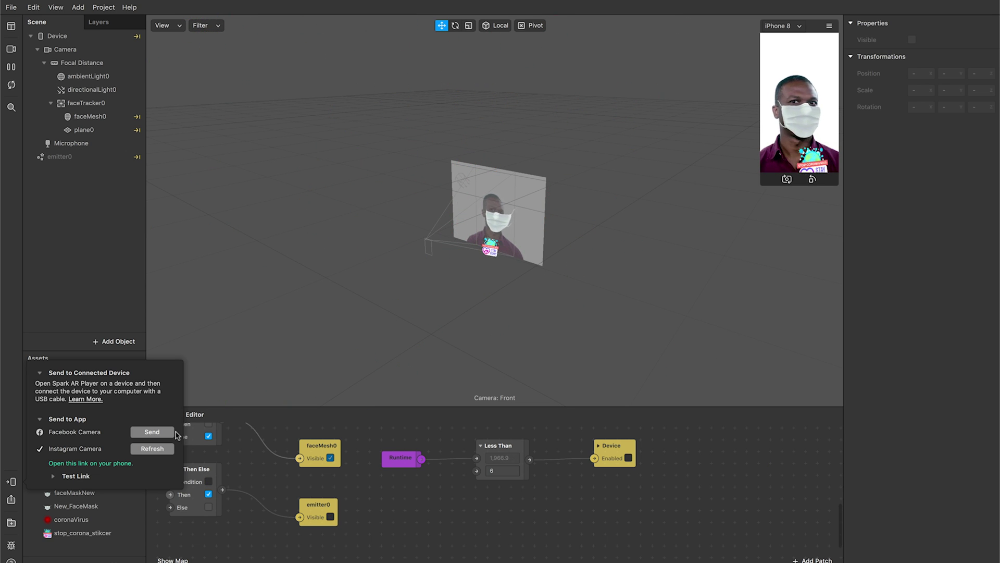
click(168, 345)
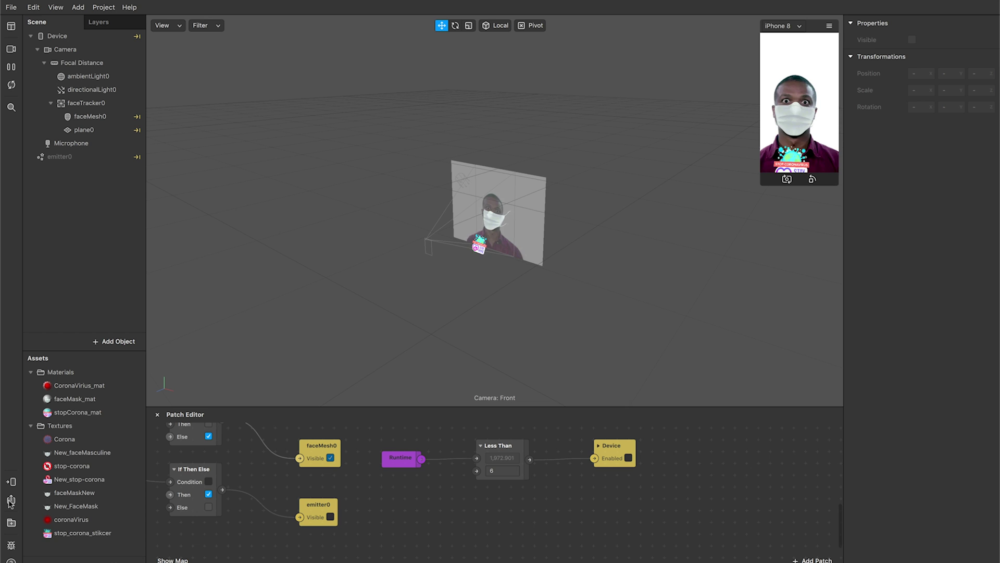
Upload the effect to Spark AR Hub as a new effect after checking per-platform file sizes
click(11, 499)
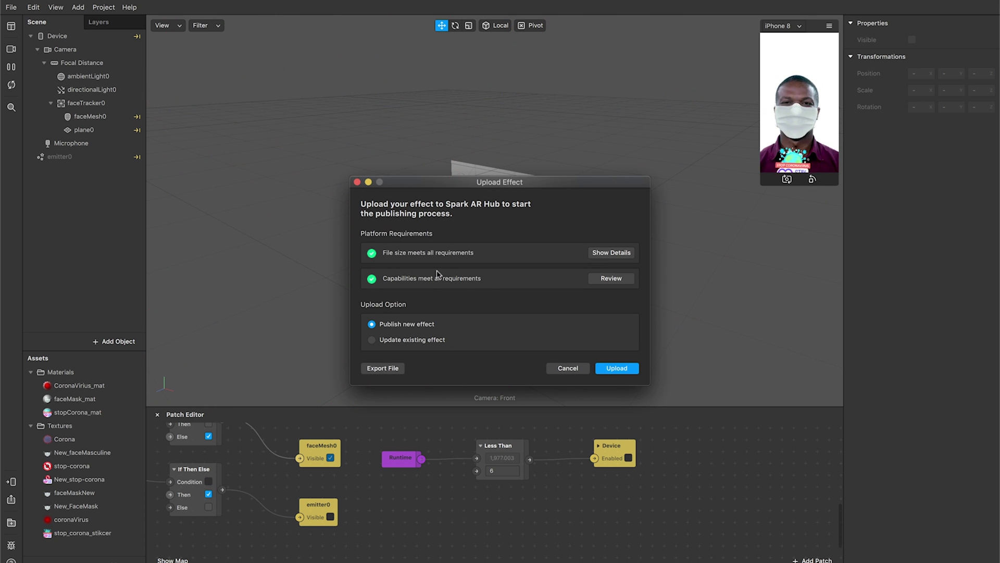
click(611, 253)
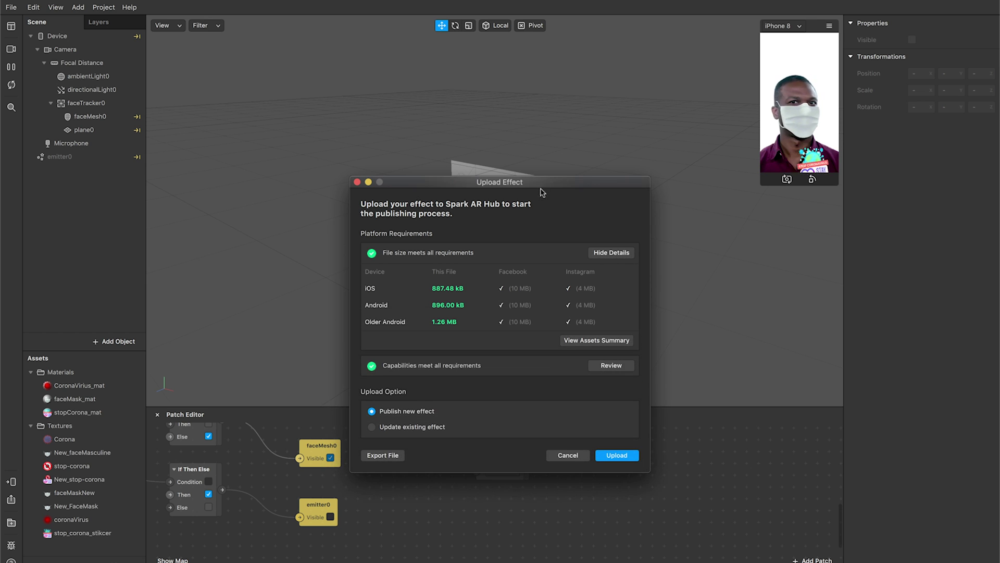
drag(542, 192, 546, 88)
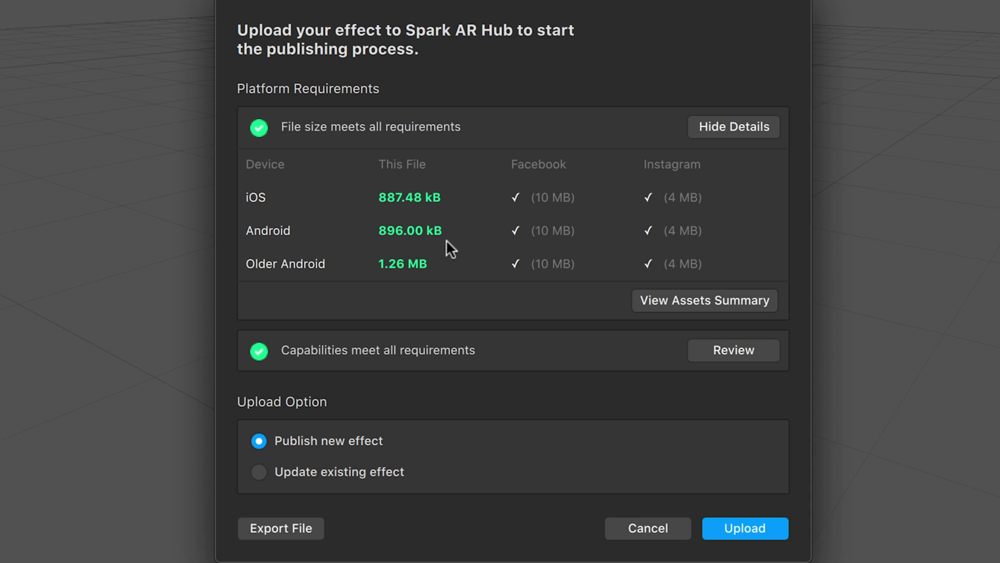
click(749, 121)
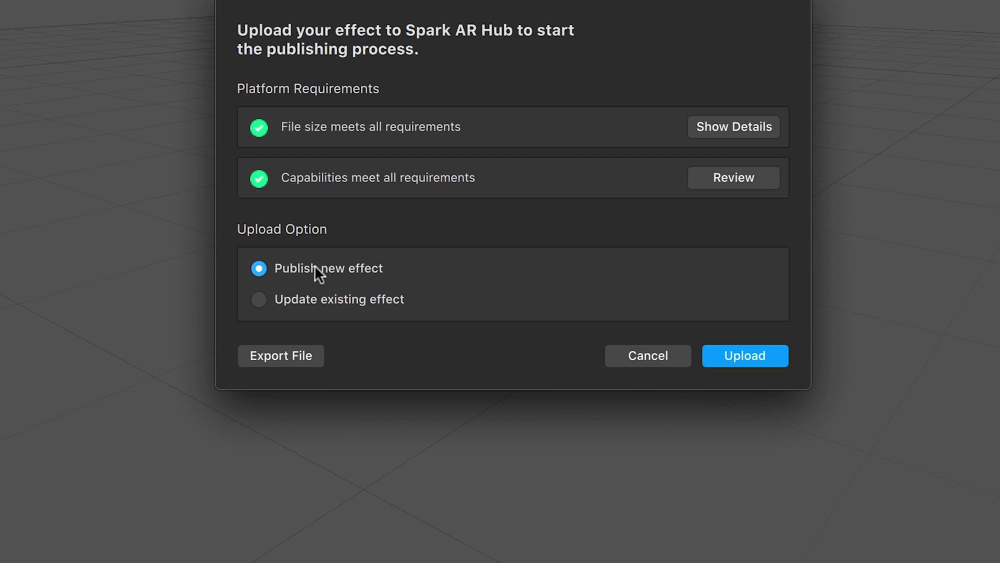
click(741, 352)
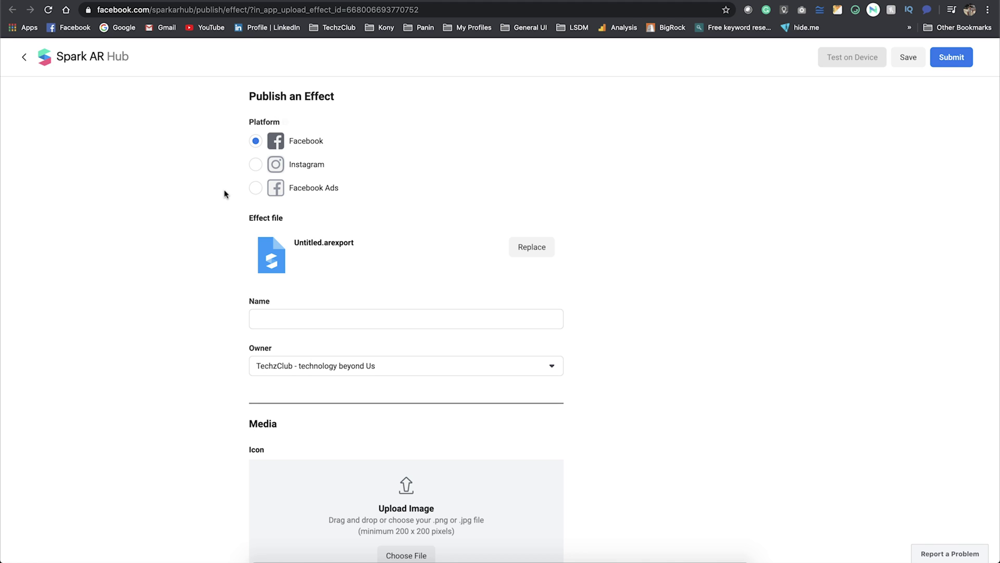
Choose Instagram as platform, enter the name Face Mask, and set category to Causes
click(256, 166)
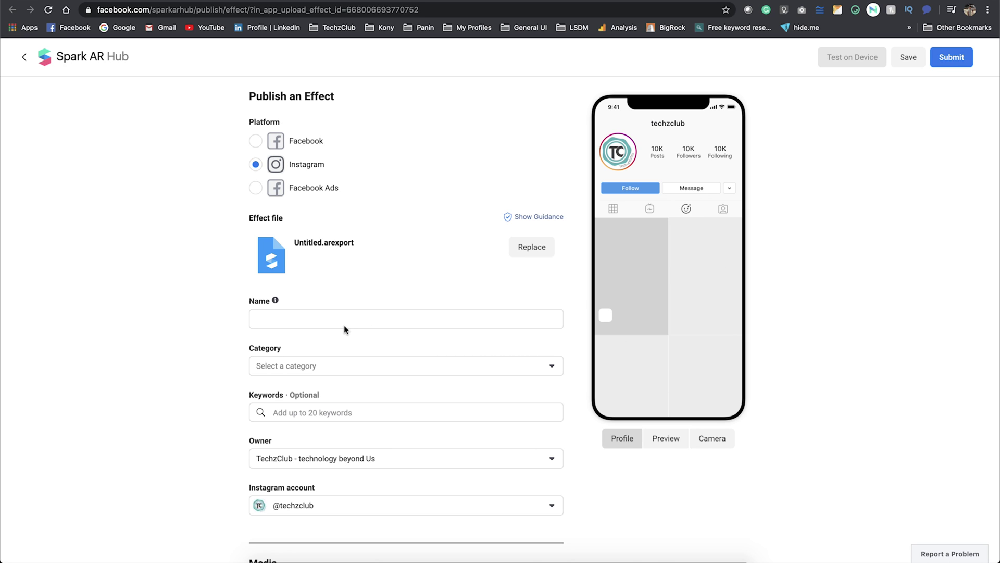
click(323, 323)
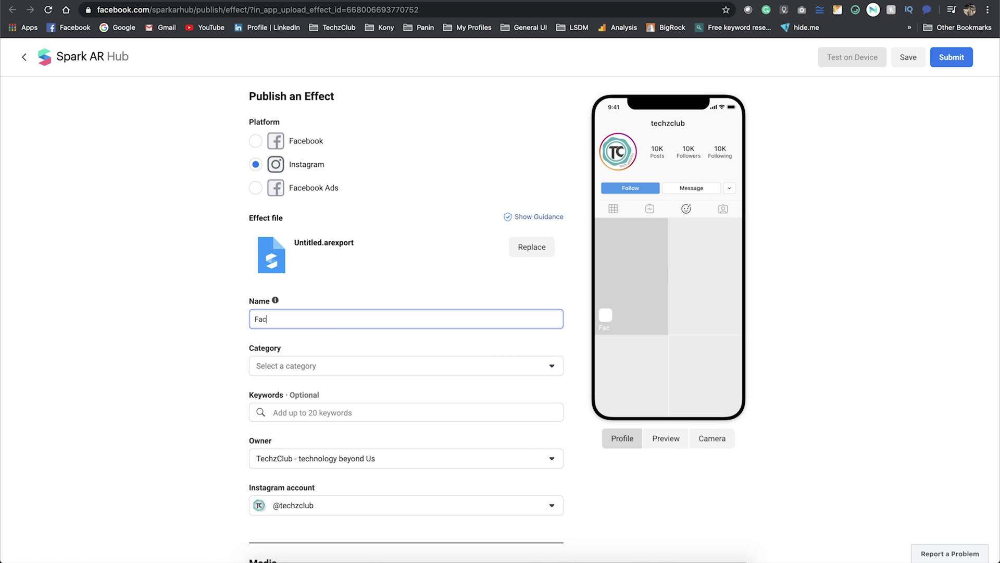
click(300, 367)
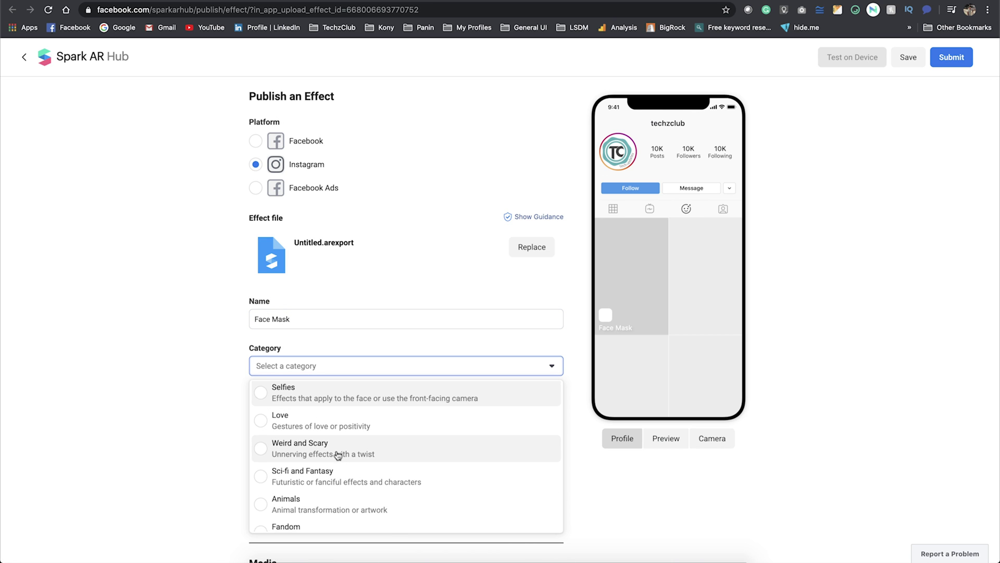
scroll(335, 451, down, 4)
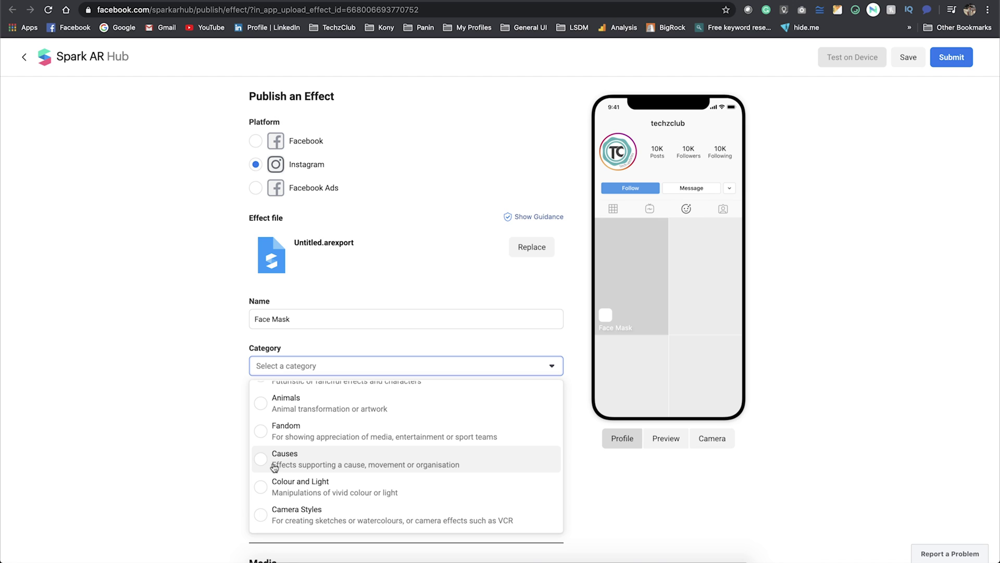
click(284, 469)
scroll(205, 446, down, 3)
Add the keywords face mask, mask and virus
click(345, 269)
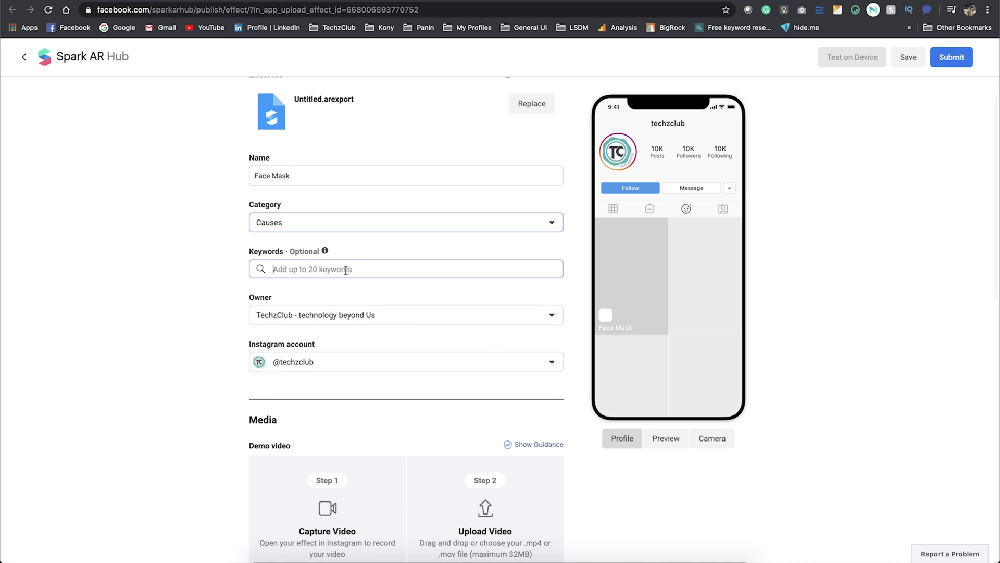
text(face mask,)
key(Return)
text(mask)
key(Return)
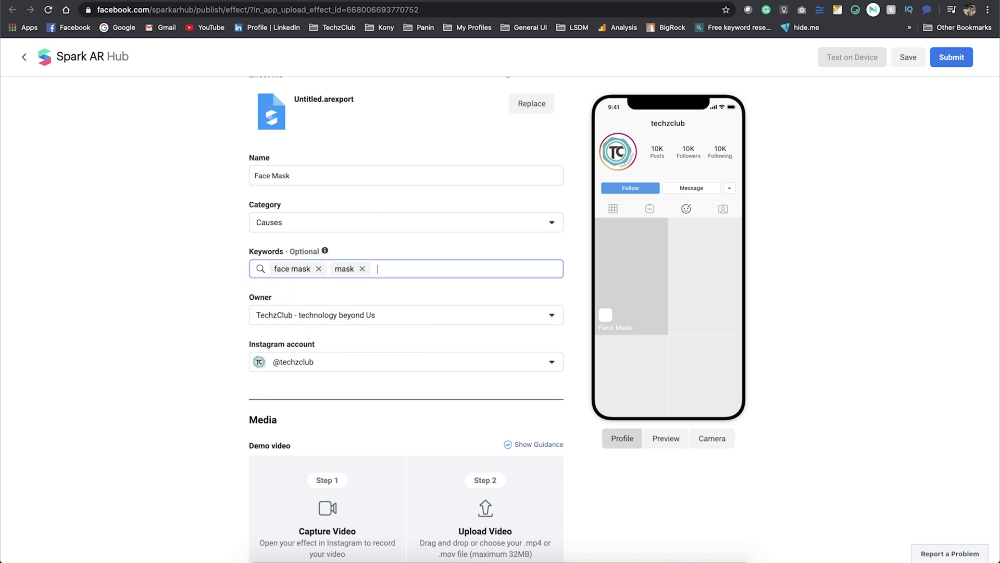
text(virus)
key(Return)
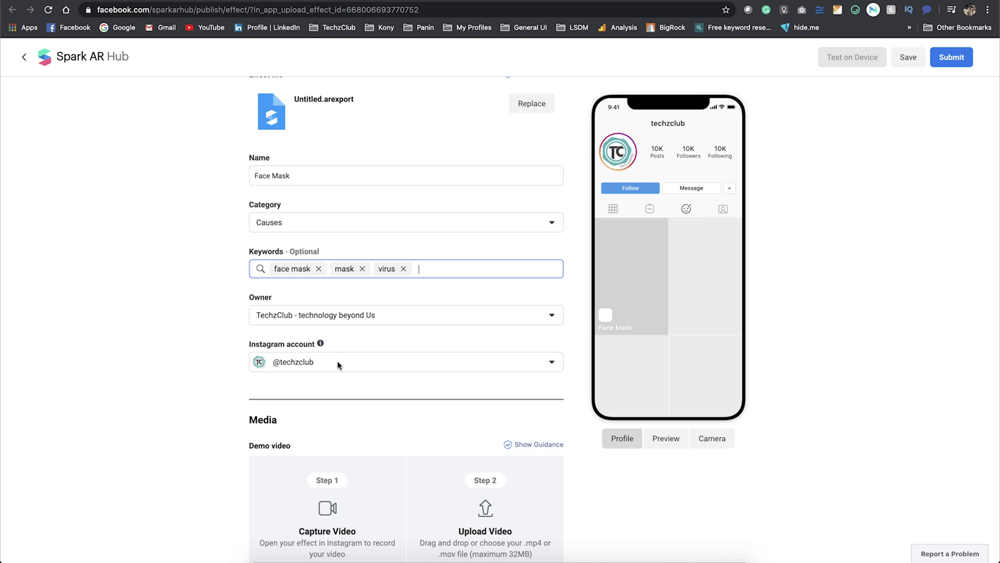
scroll(338, 365, down, 2)
scroll(337, 365, down, 3)
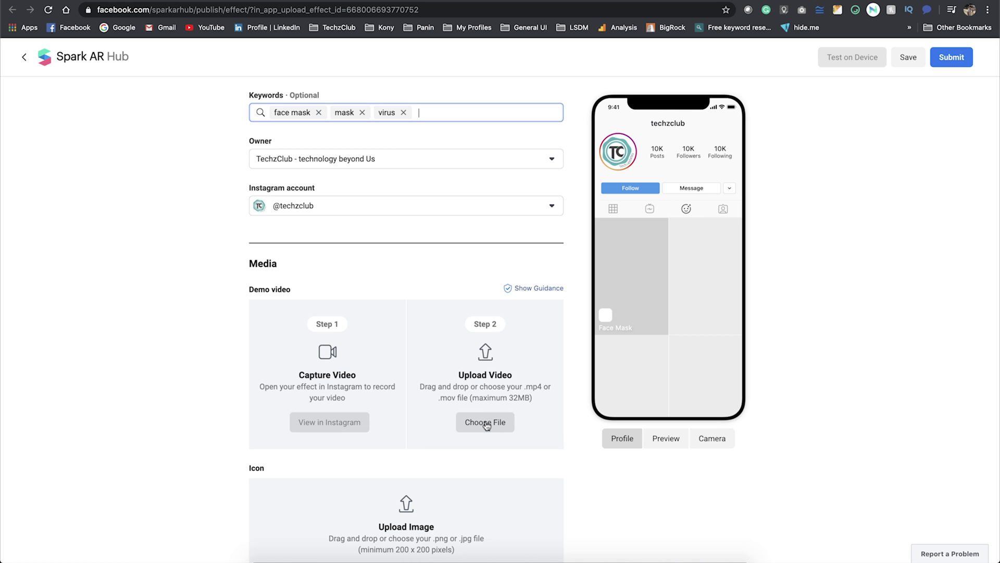
Upload the .mp4 demo video, use its fourth frame as thumbnail, and preview it
scroll(486, 424, down, 4)
click(485, 243)
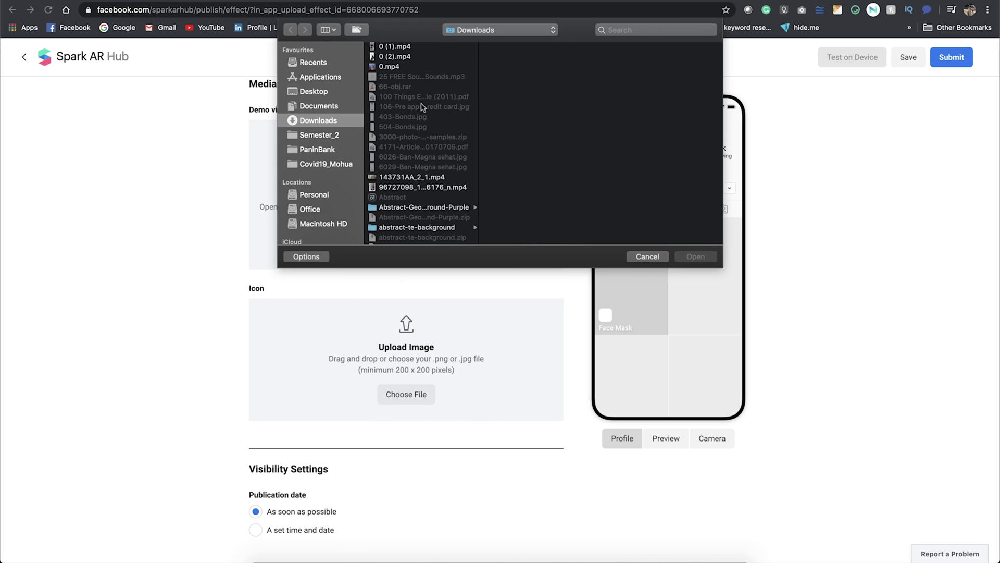
click(446, 67)
click(536, 104)
click(698, 258)
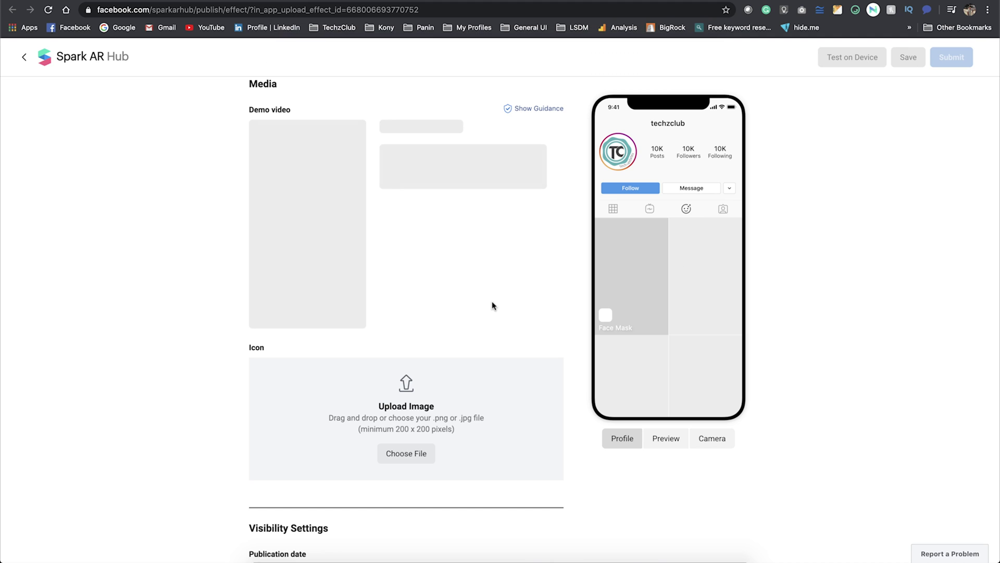
click(508, 196)
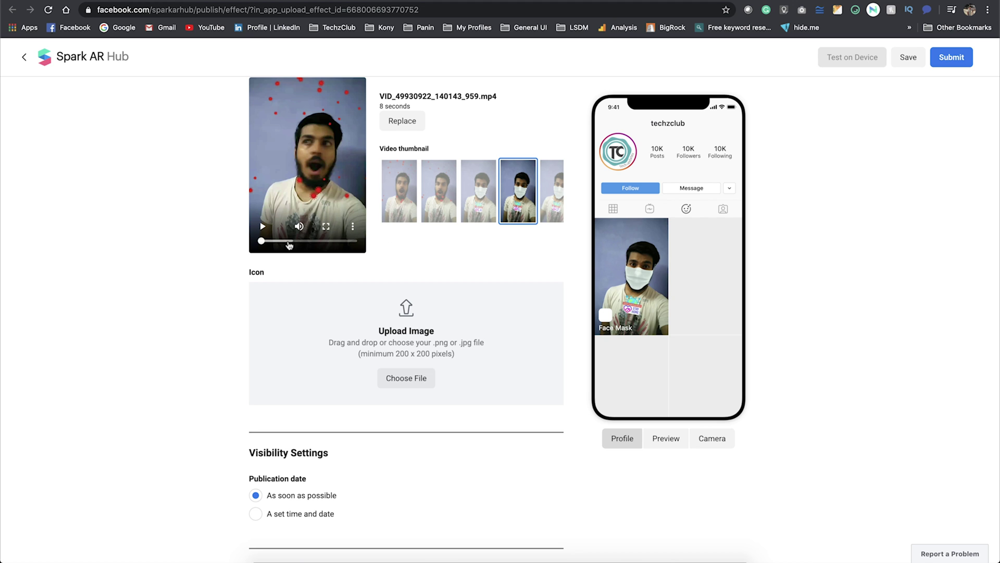
click(263, 226)
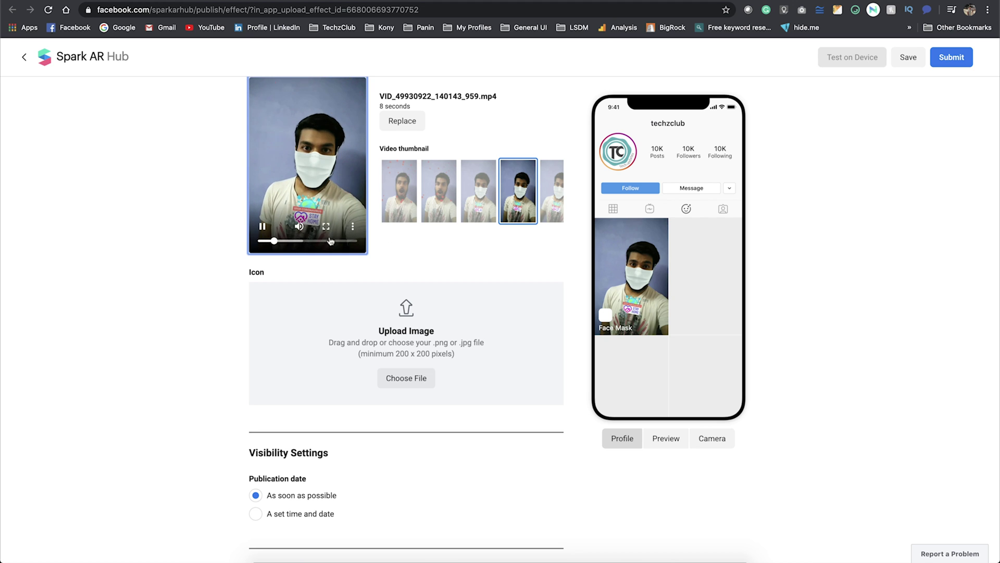
scroll(352, 238, up, 1)
click(351, 239)
scroll(352, 239, down, 1)
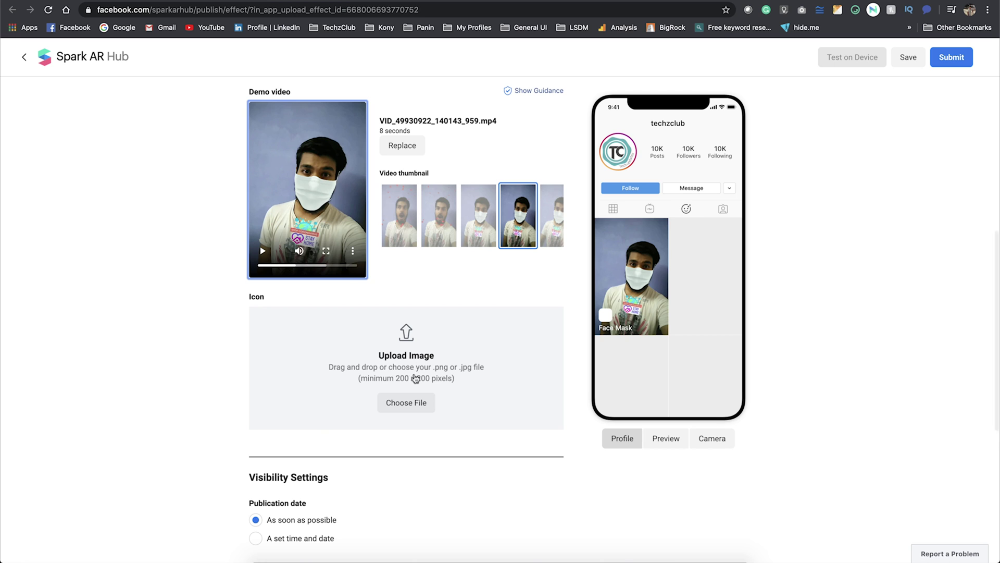
Upload Logo.png as the effect icon and confirm the 468x468 crop
click(404, 412)
key(Return)
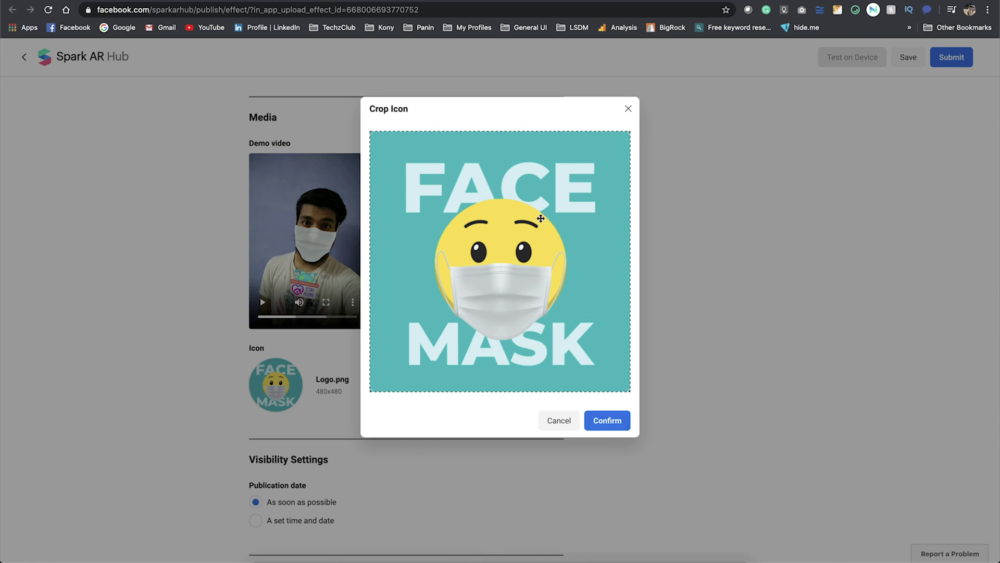
click(604, 420)
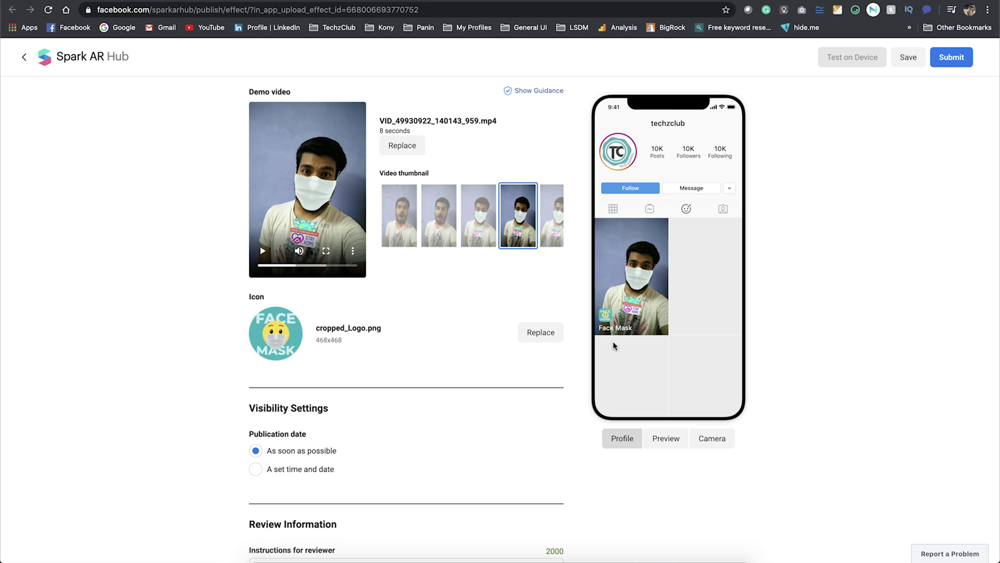
Enter 'Open your mouth to see the effect.' as the reviewer instructions
scroll(485, 292, down, 4)
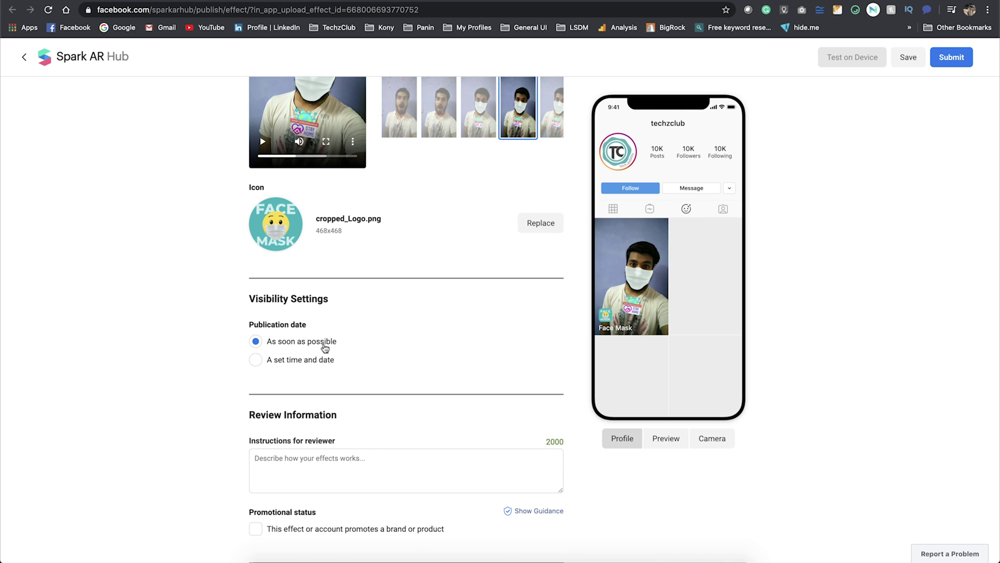
scroll(371, 342, down, 3)
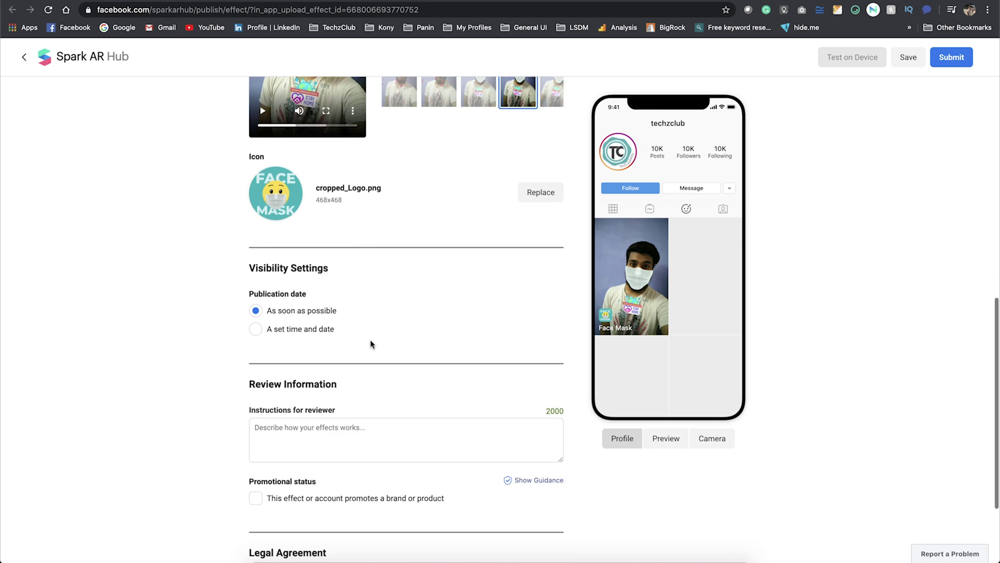
click(328, 394)
text(Open your mouth to see the effect.)
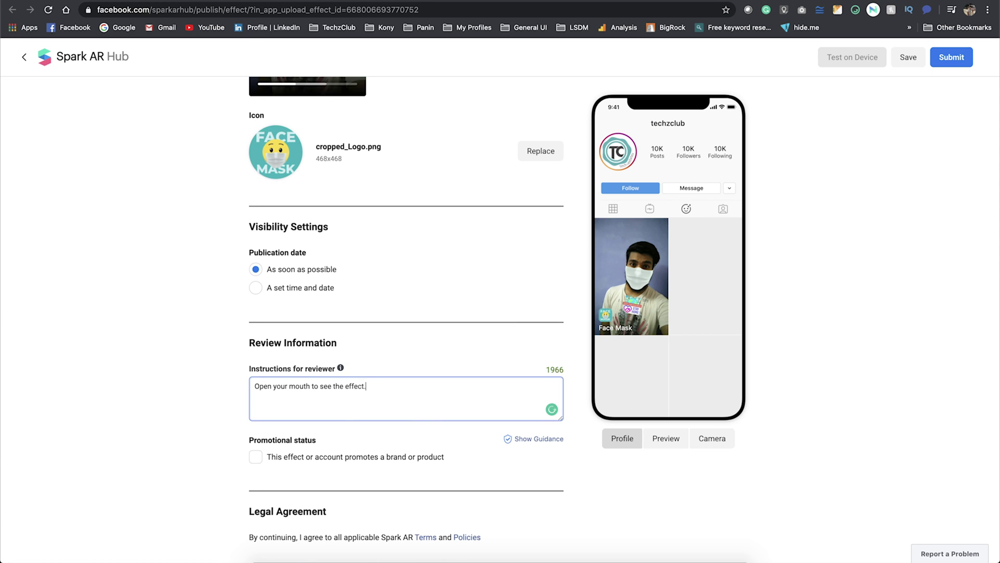
scroll(396, 365, down, 2)
scroll(397, 363, down, 1)
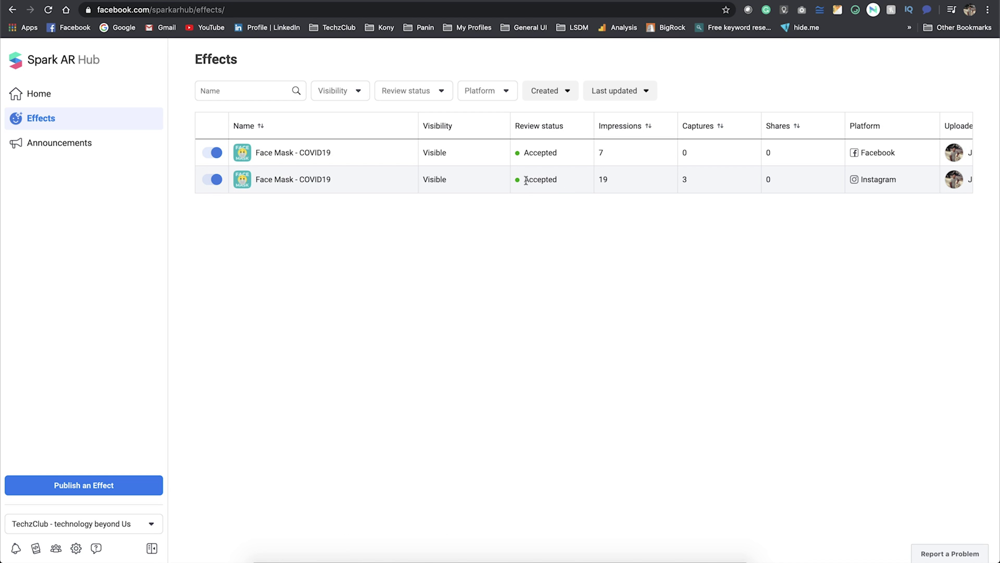
Confirm both Face Mask - COVID19 effects show Accepted, then go to the Home dashboard
click(565, 214)
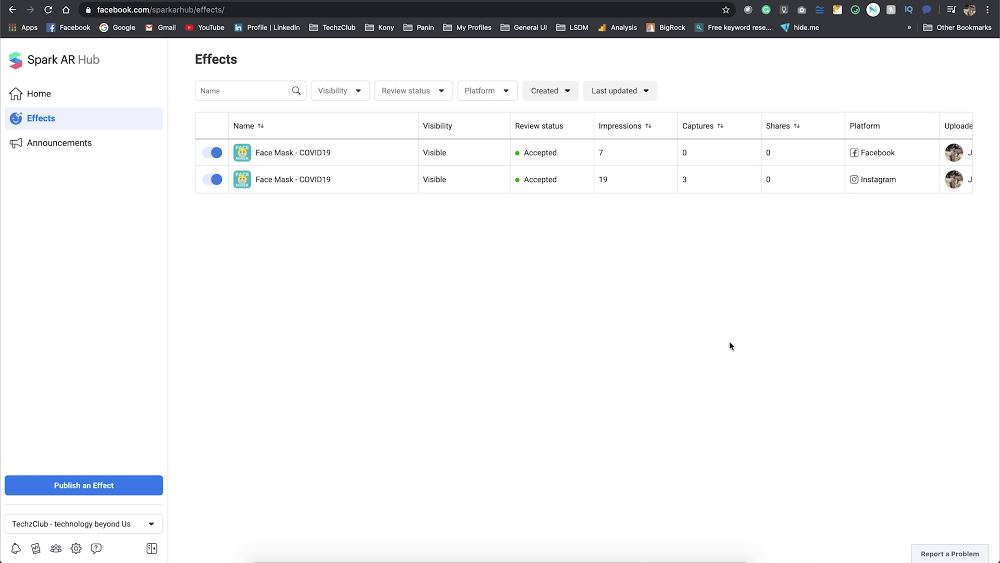
click(88, 99)
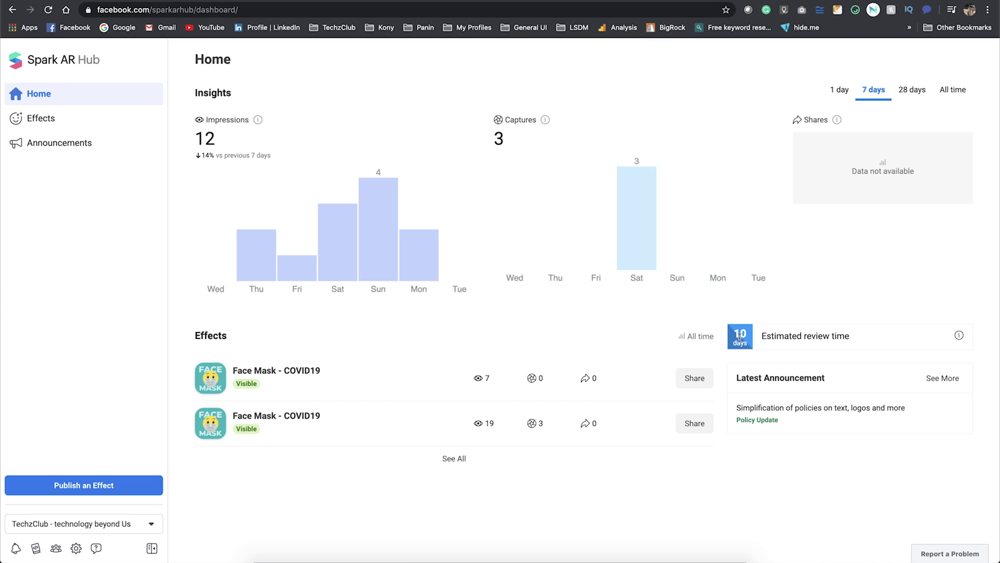